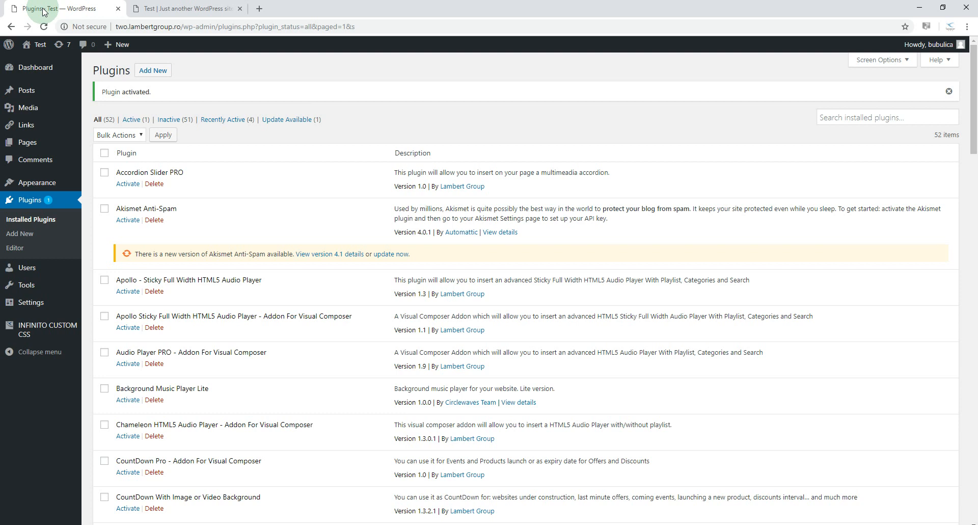
- Open the INFINITO plugin's custom CSS editor for the entire website and place the cursor in the CSS field
mouse_move(47, 334)
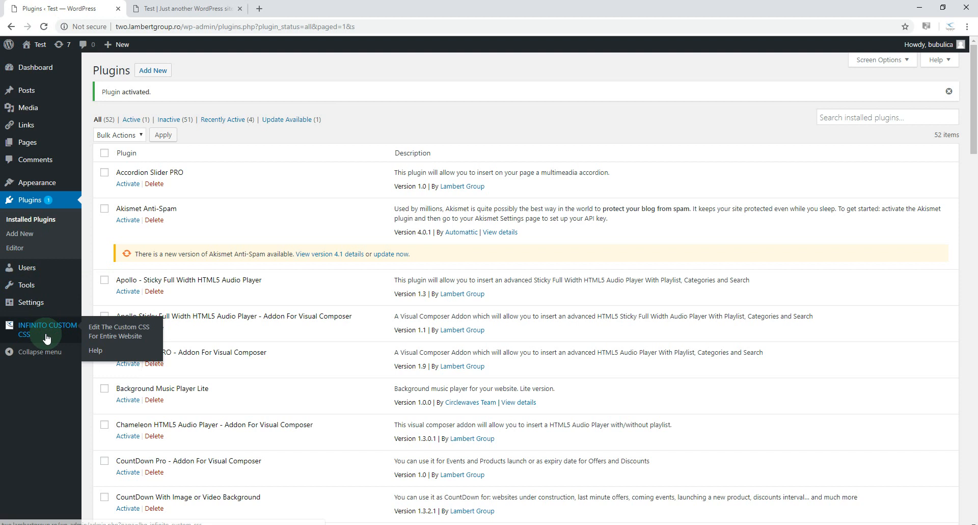
click(128, 332)
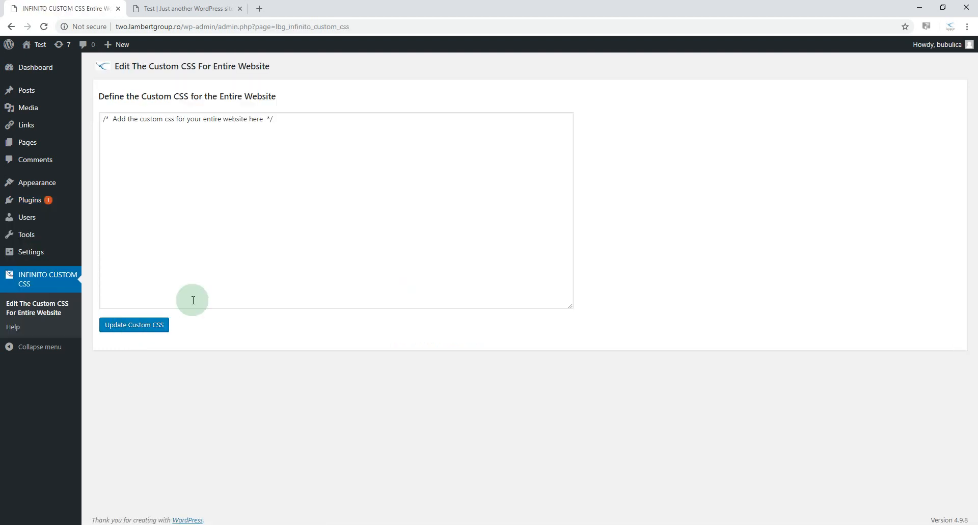
click(294, 170)
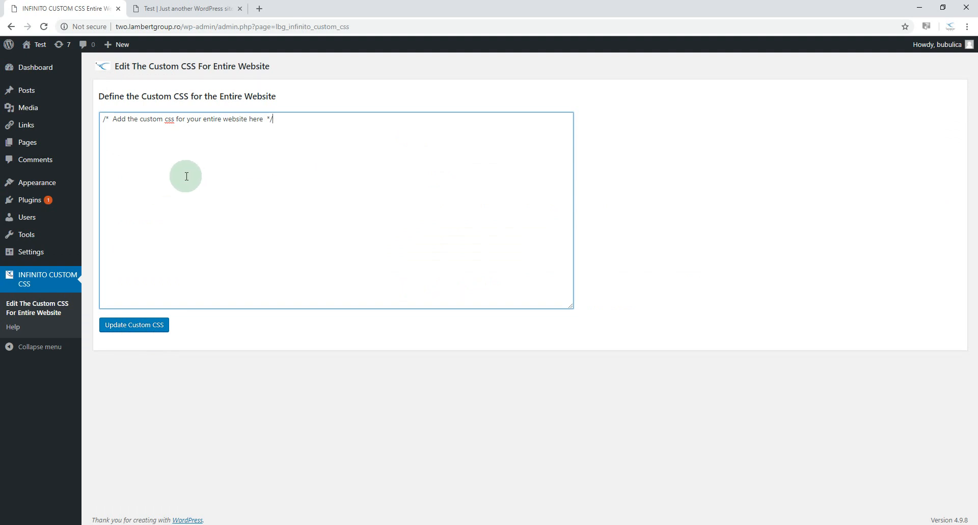
- Check the paragraph text colour on the site's home, Multimedia Carousel and Zoom In/Out Effect Slider pages
click(183, 9)
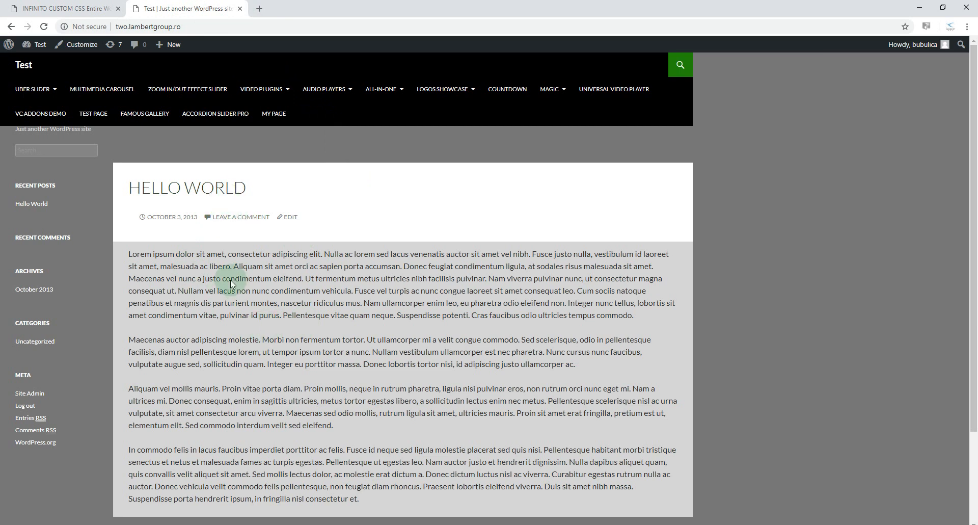
click(117, 94)
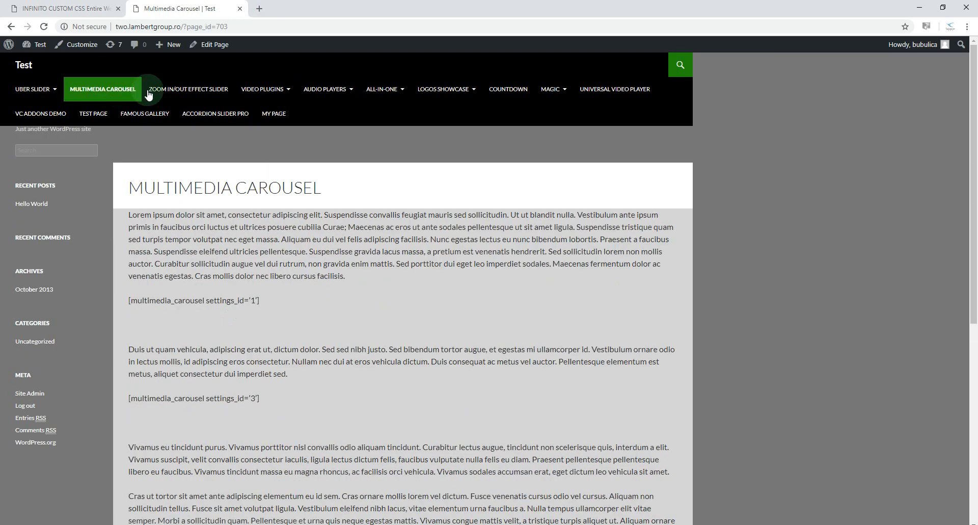
click(175, 94)
drag(233, 239, 262, 295)
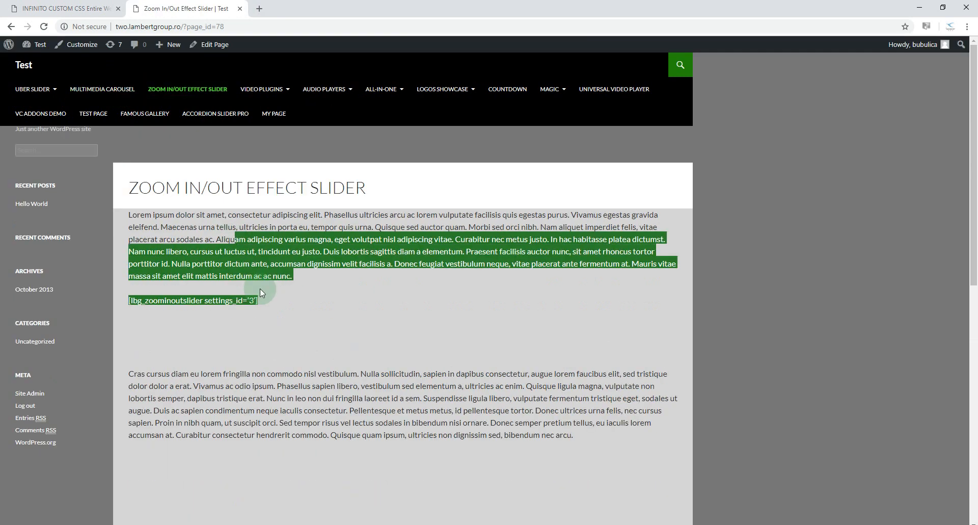
click(301, 260)
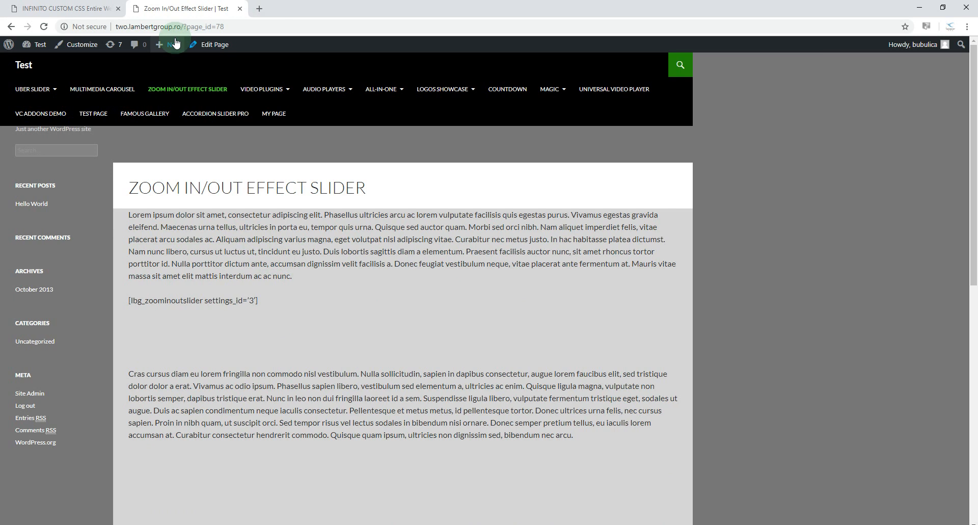
drag(145, 216, 213, 264)
click(189, 380)
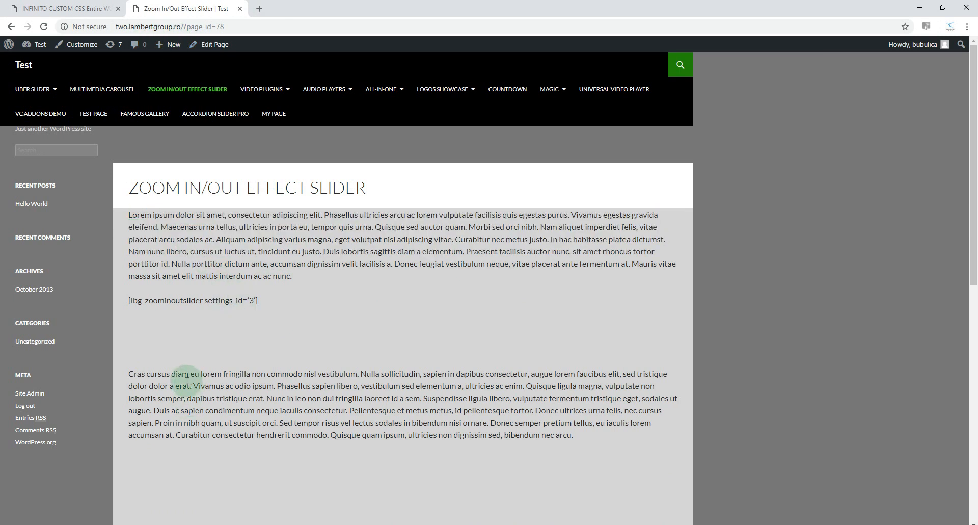
- Add the rule "p { color: #0000FF; }" to the custom CSS for the entire website and save it
click(76, 8)
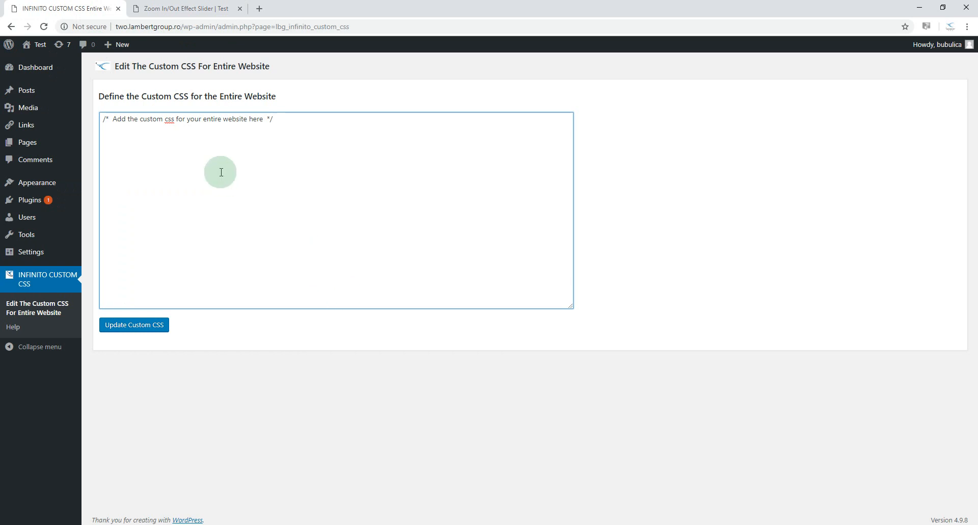
click(303, 139)
text(p { color: #0000)
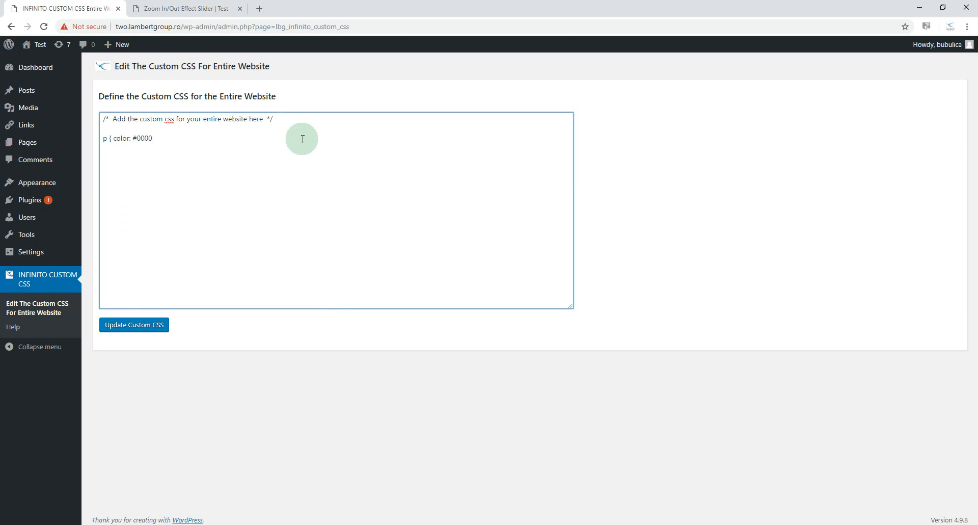
text(FF; })
click(152, 325)
- Reload the live site and check the paragraph colour on the Zoom In/Out Effect Slider, Uber Slider, home and My Page pages
click(191, 9)
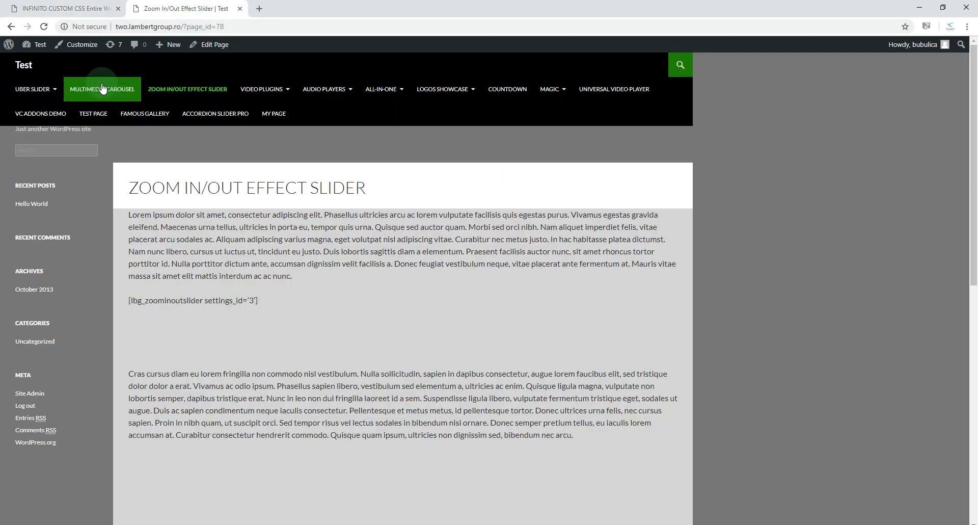
click(44, 26)
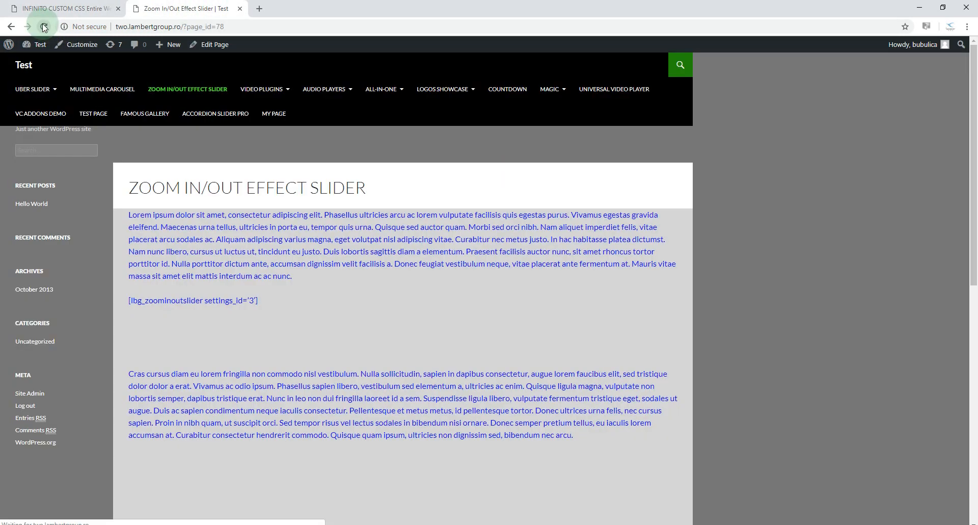
click(33, 89)
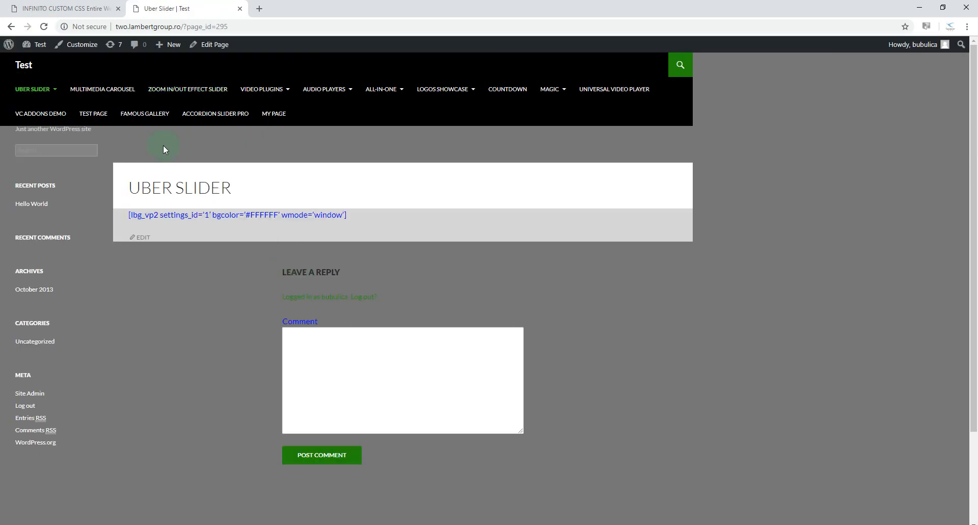
click(28, 66)
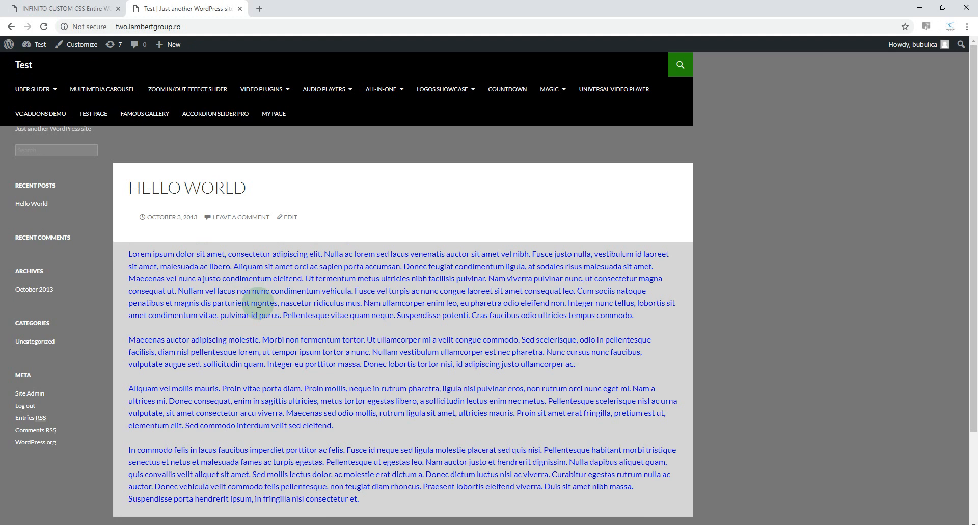
click(273, 114)
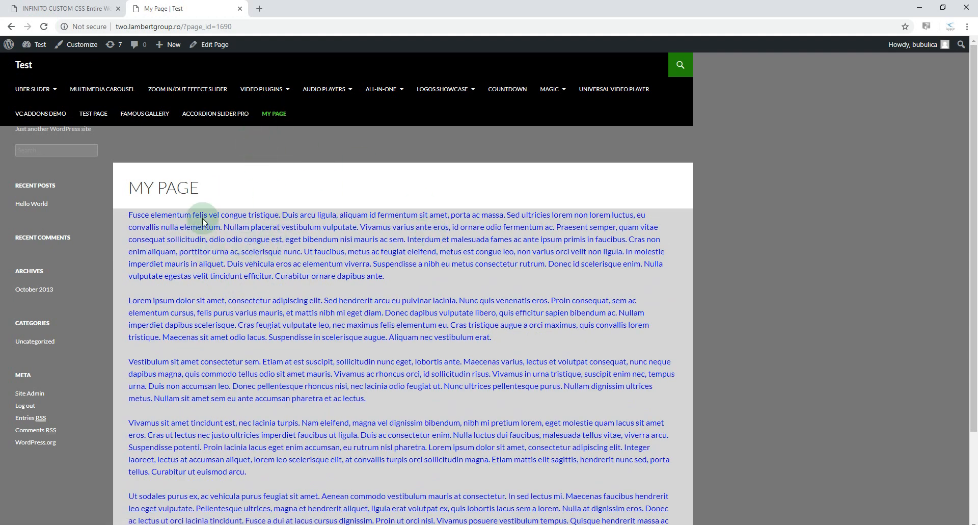
drag(202, 216, 219, 282)
click(225, 278)
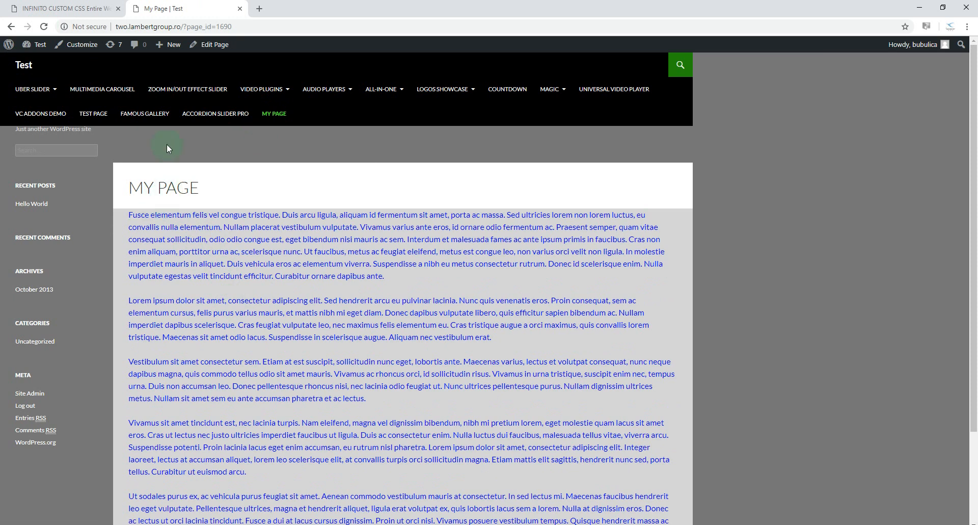
- Open My Page for editing, add "p { color: #FF0000 ;}" to its page-only INFINITO custom CSS, and update the page
click(218, 46)
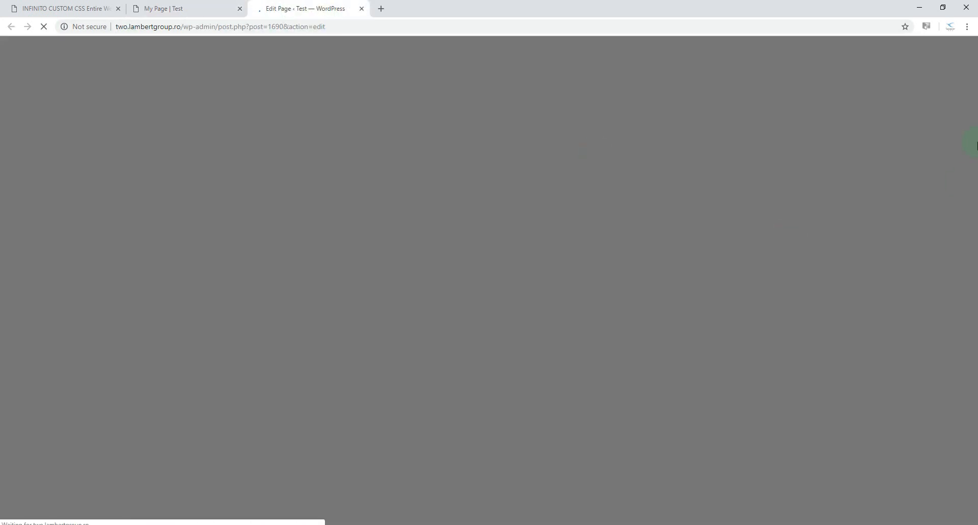
scroll(245, 431, down, 12)
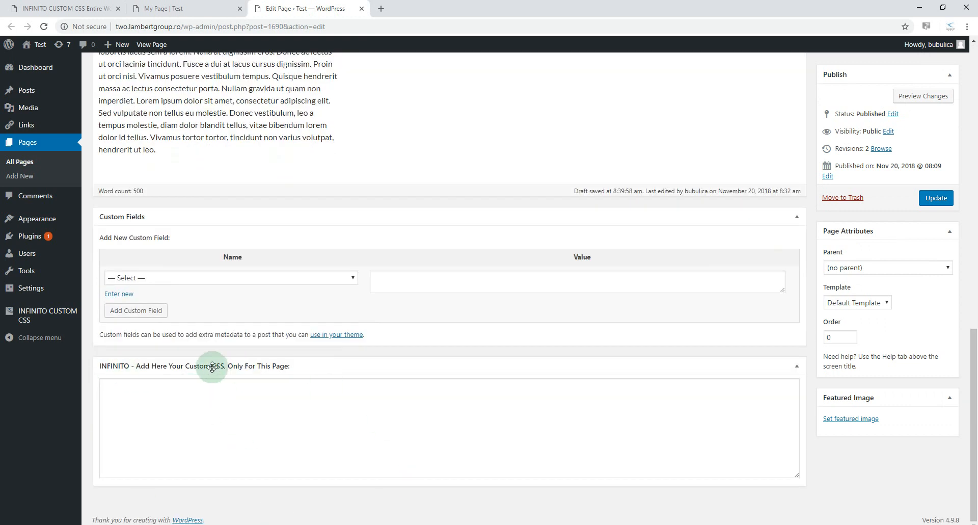
click(227, 409)
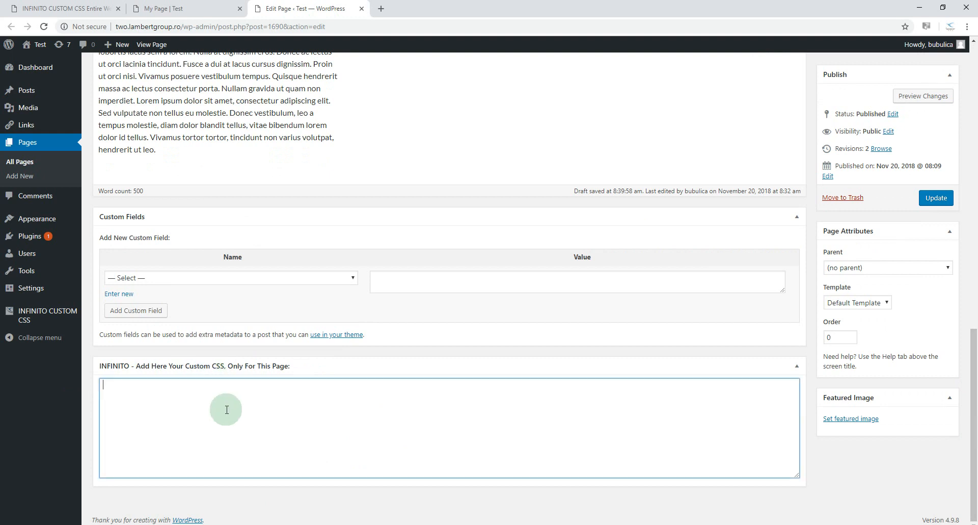
text(p {)
text( clo)
text(olor)
text(: )
text(#)
text(FF0000 ;)
text(})
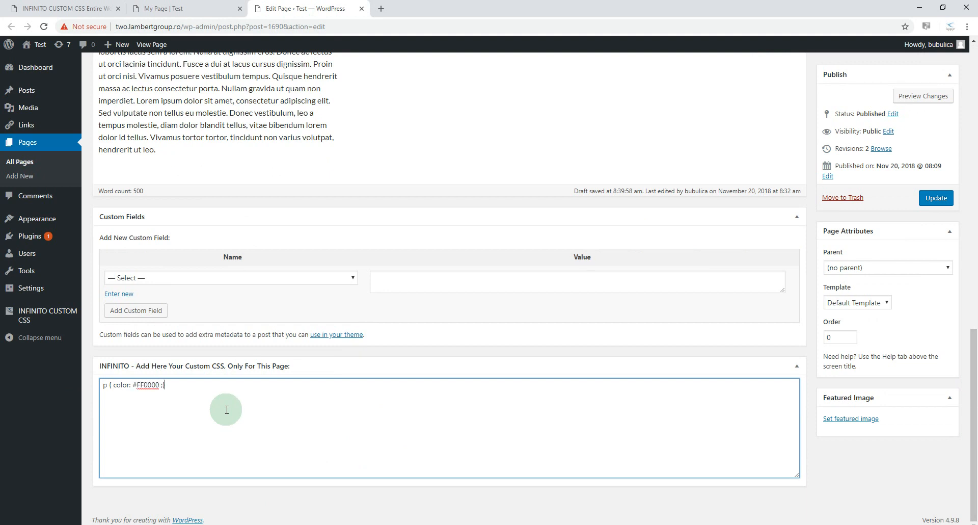
click(938, 203)
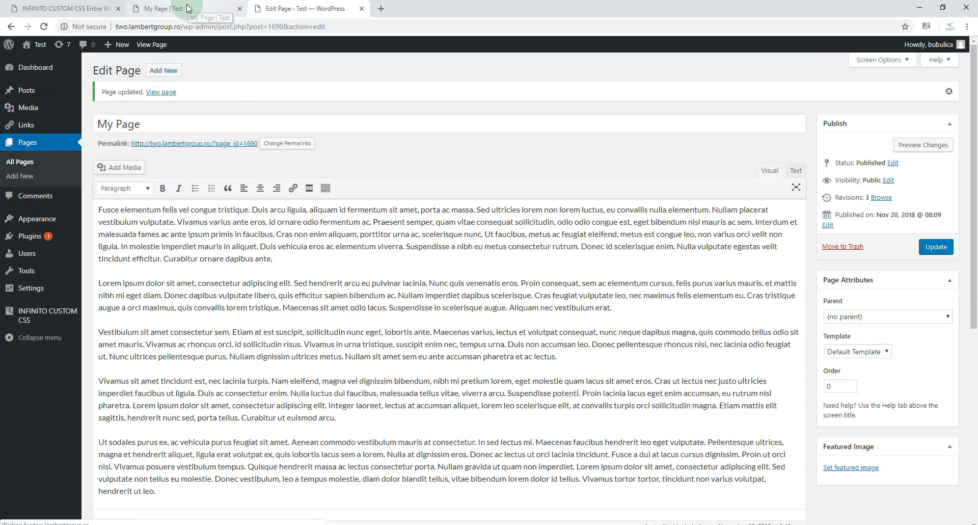
- Reload the live My Page and check the colour of its paragraphs
click(197, 8)
click(44, 26)
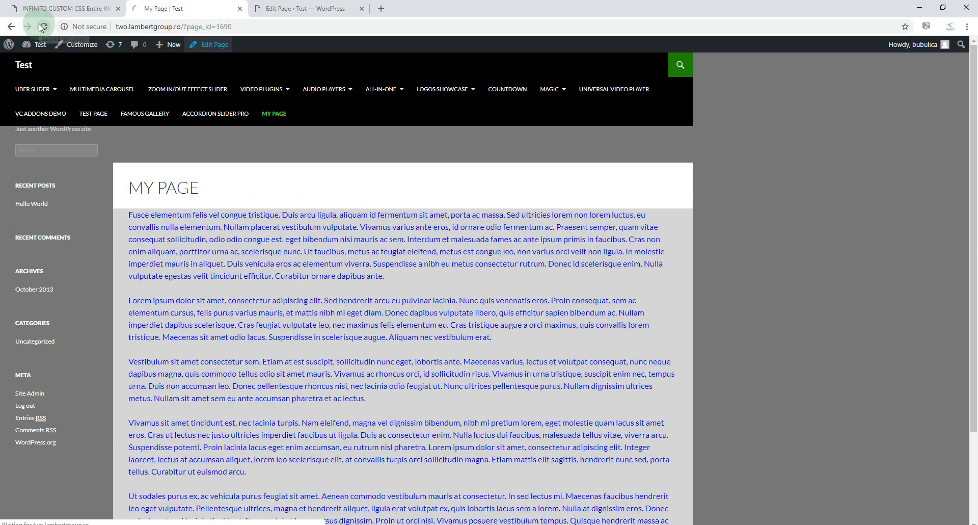
drag(253, 240, 272, 298)
click(271, 259)
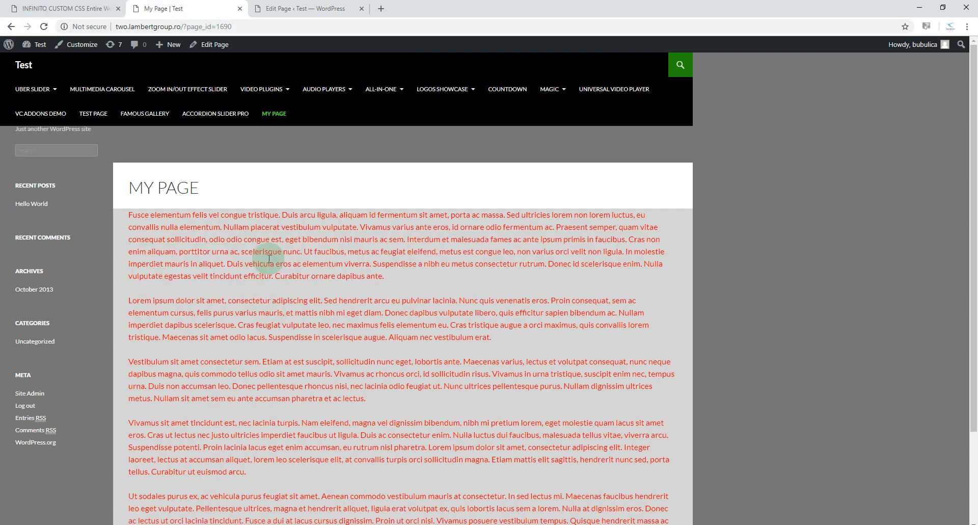
- Compare the paragraph colour on the home, Multimedia Carousel and Zoom In/Out Effect Slider pages with My Page
click(24, 65)
click(103, 90)
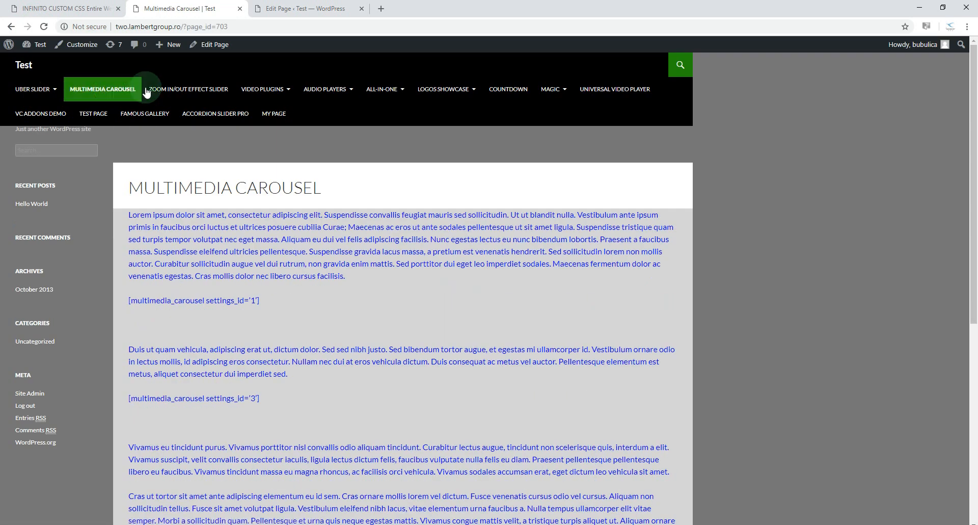
click(167, 93)
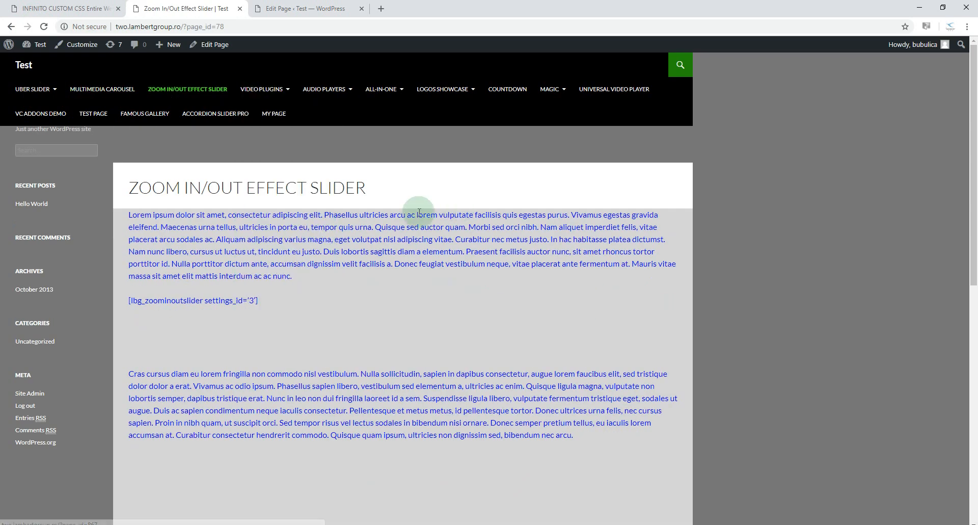
click(286, 116)
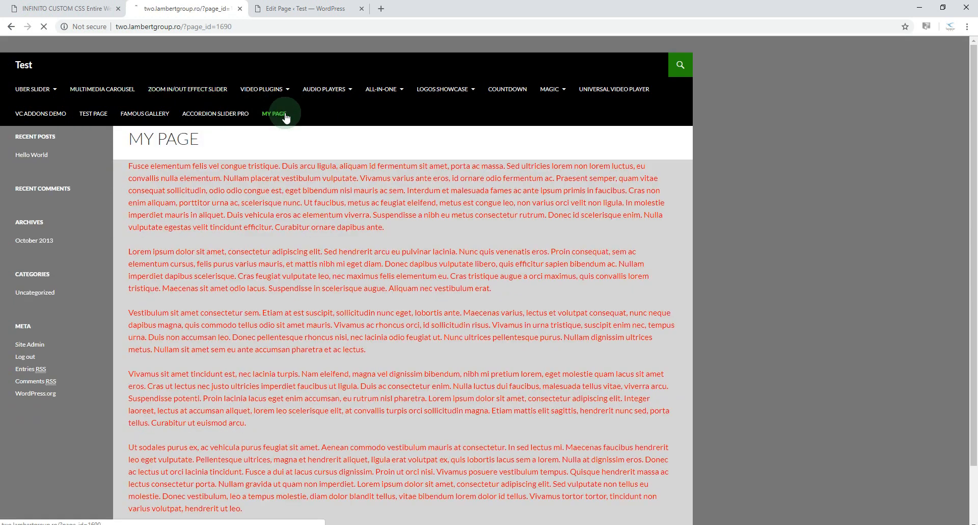
drag(275, 239, 292, 276)
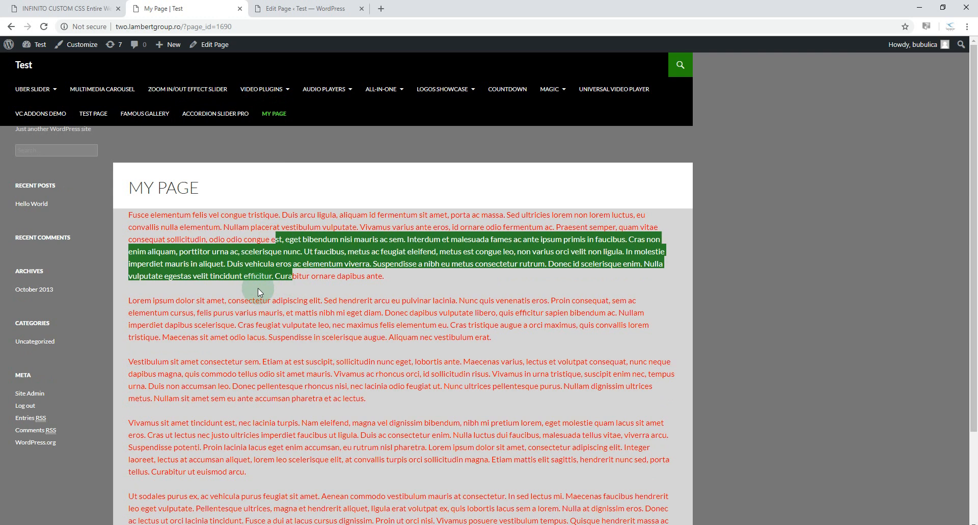
click(172, 196)
- Inspect the My Page heading in the developer tools to find its CSS class, and close the inspector
right_click(162, 186)
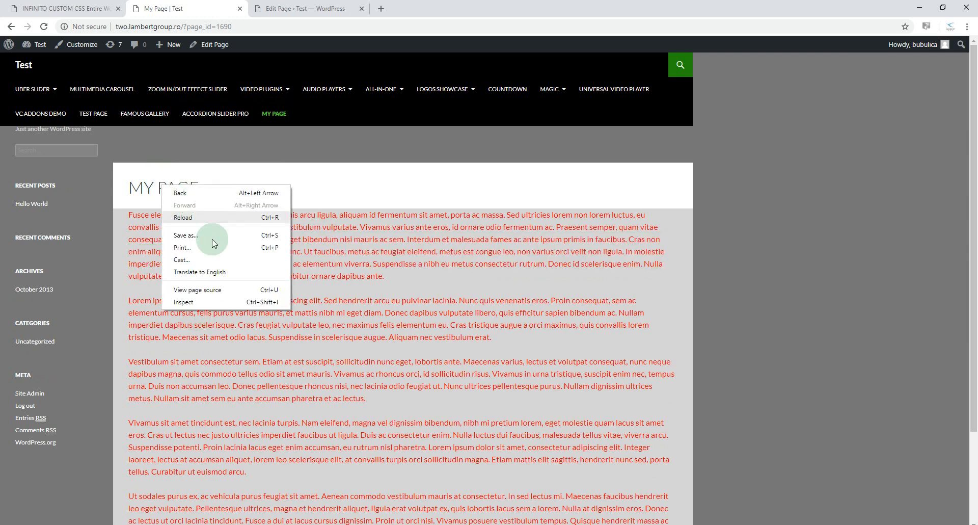
click(199, 302)
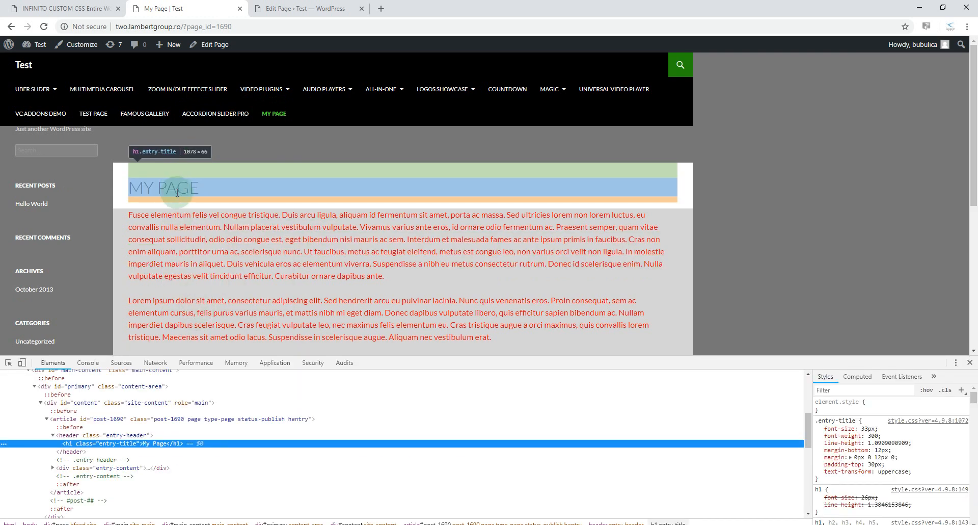
click(8, 363)
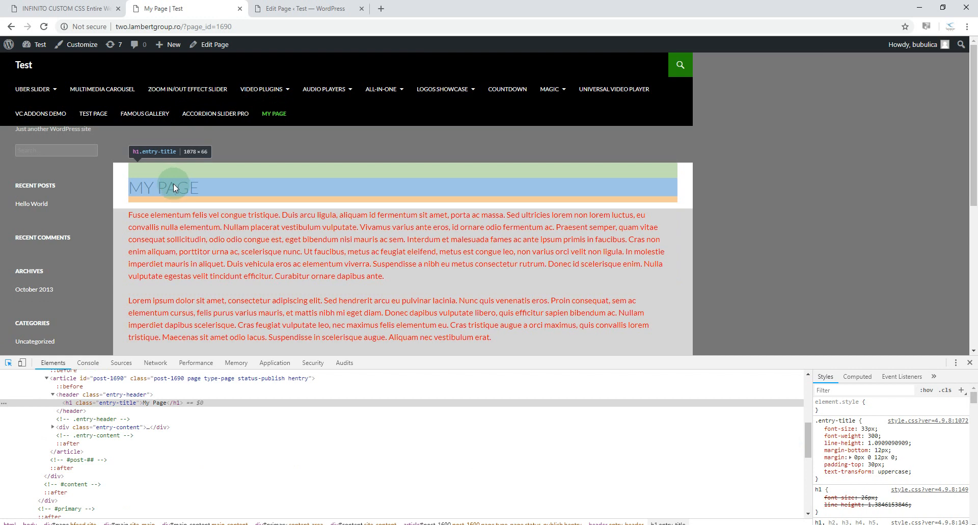
click(173, 187)
double_click(116, 402)
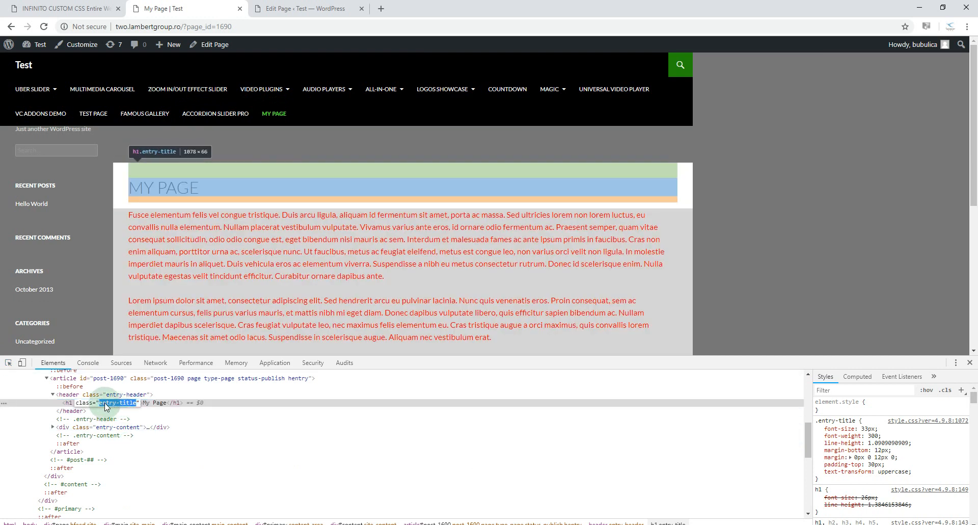
click(105, 403)
drag(100, 402, 136, 406)
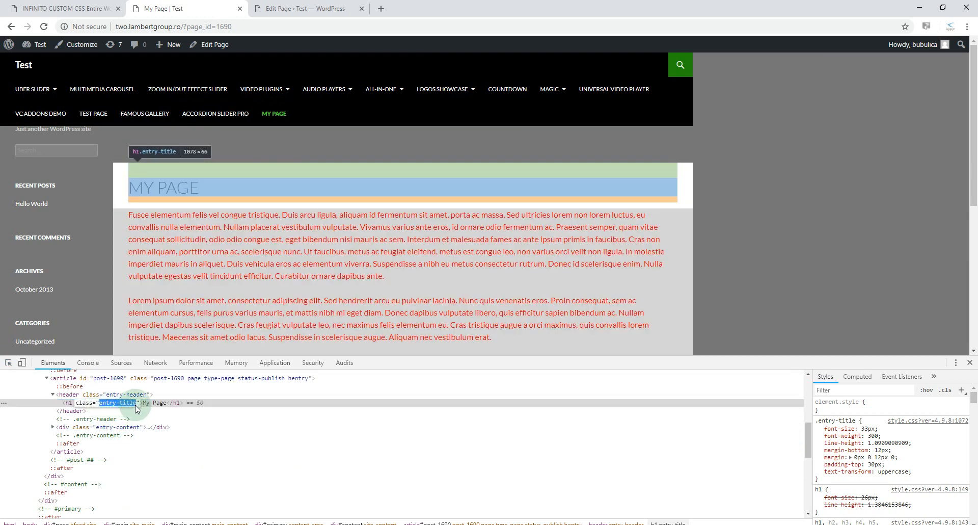
click(259, 286)
click(969, 363)
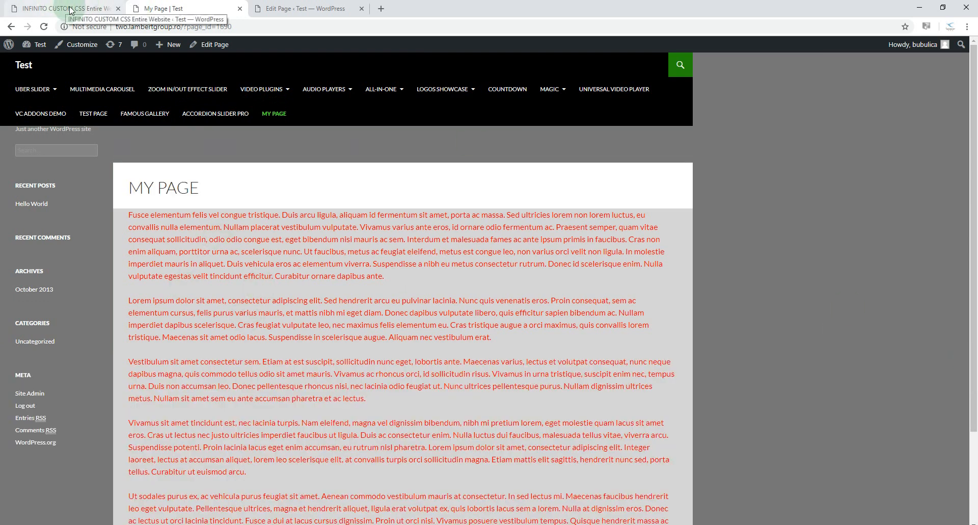
- Add an .entry-title rule to My Page's page-only INFINITO custom CSS, reusing the color: #FF0000 declaration from the paragraph rule
click(71, 10)
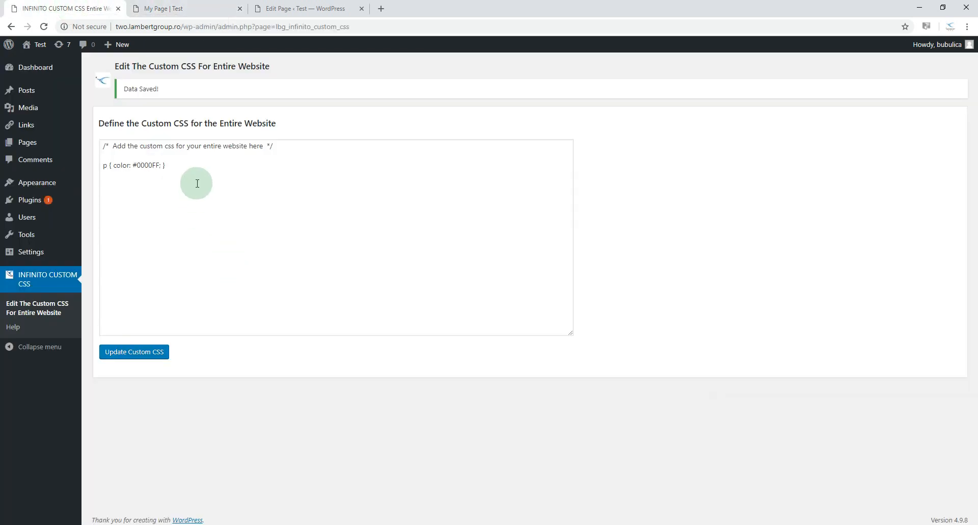
click(285, 9)
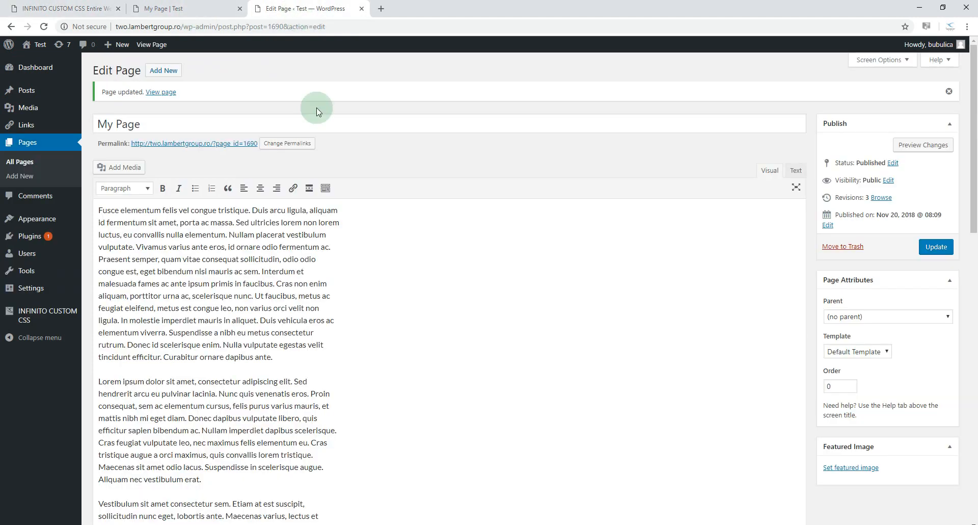
scroll(404, 311, down, 15)
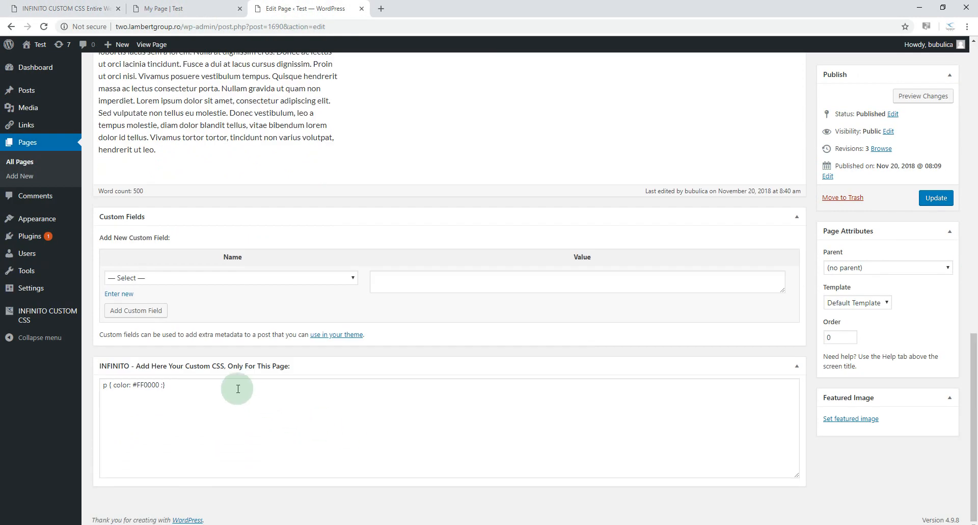
click(238, 389)
key(Return)
key(Return)
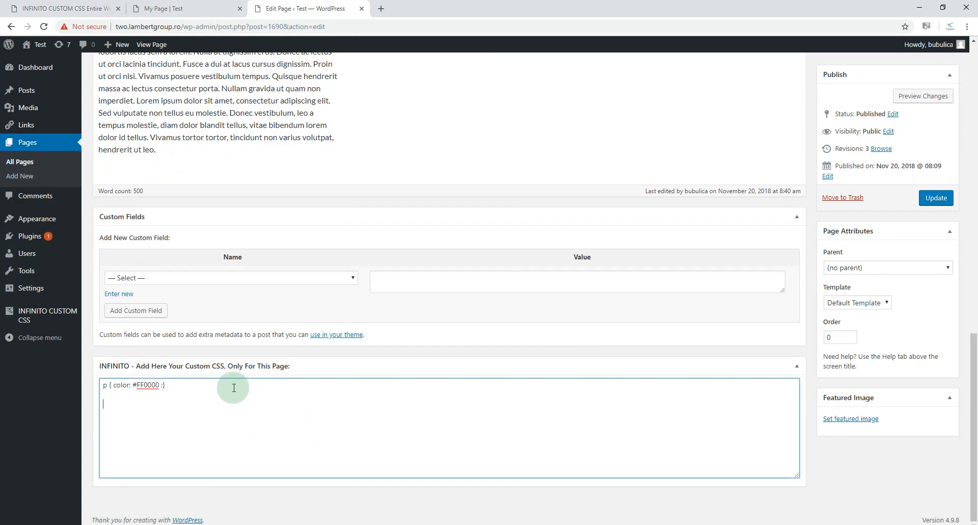
text(.entry-title {)
drag(165, 386, 115, 389)
key(ctrl+c)
click(184, 405)
key(ctrl+v)
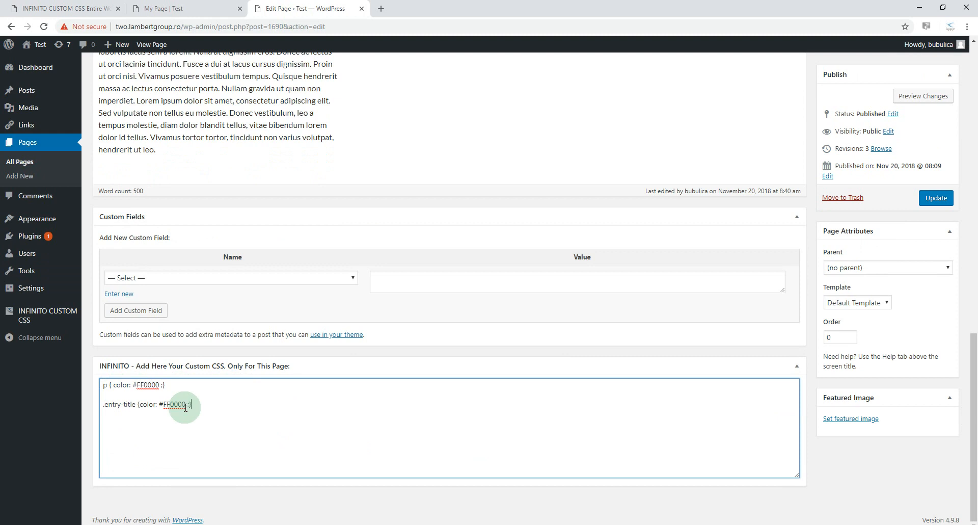
- Change the .entry-title colour to #00FF00, tidy the rule's spacing, and update the page
click(140, 404)
click(173, 404)
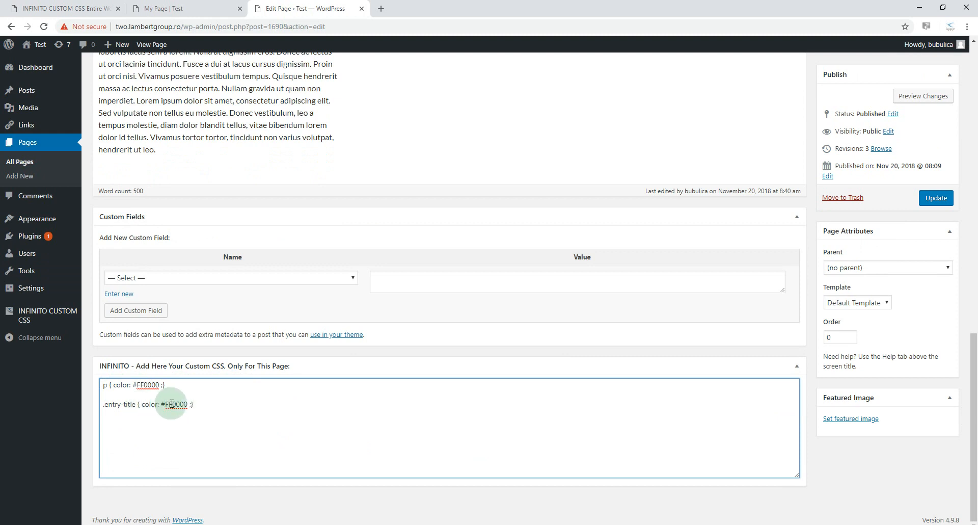
key(BackSpace)
key(BackSpace)
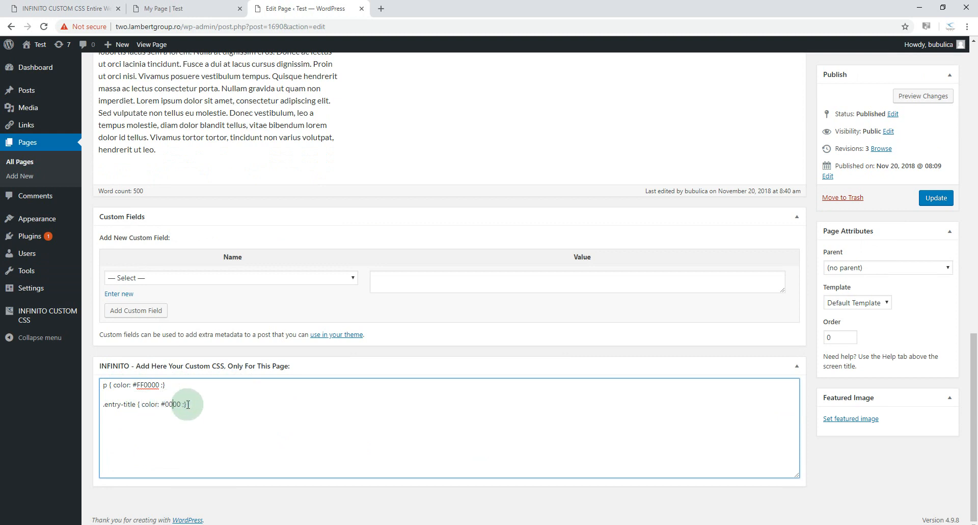
text(FF00)
key(Left)
key(Left)
key(BackSpace)
click(936, 198)
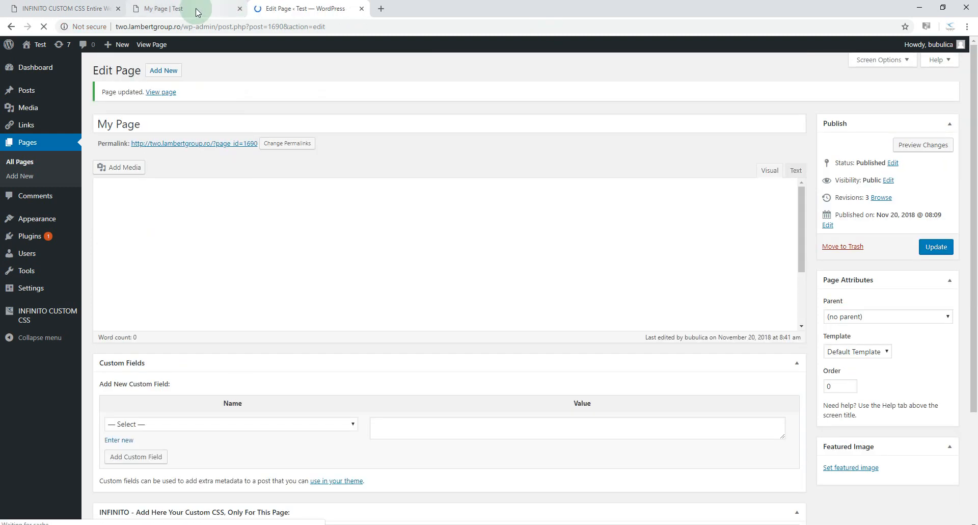
- Reload the live My Page to check its heading colour, and review the two rules in its page-only custom CSS
click(201, 10)
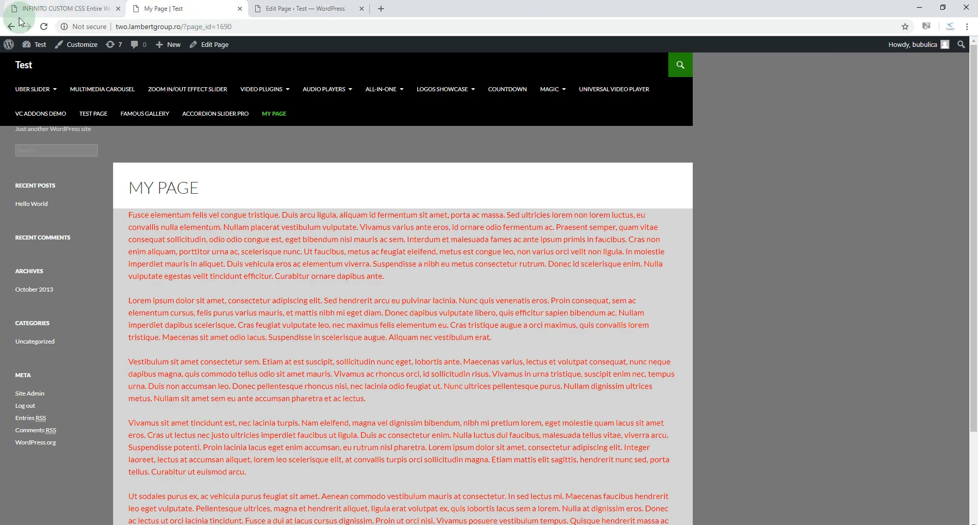
click(44, 27)
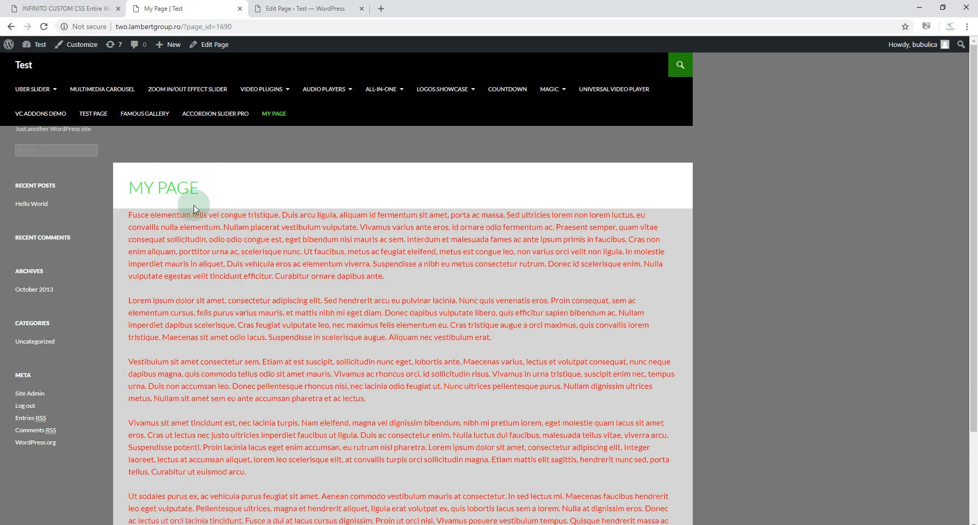
click(305, 9)
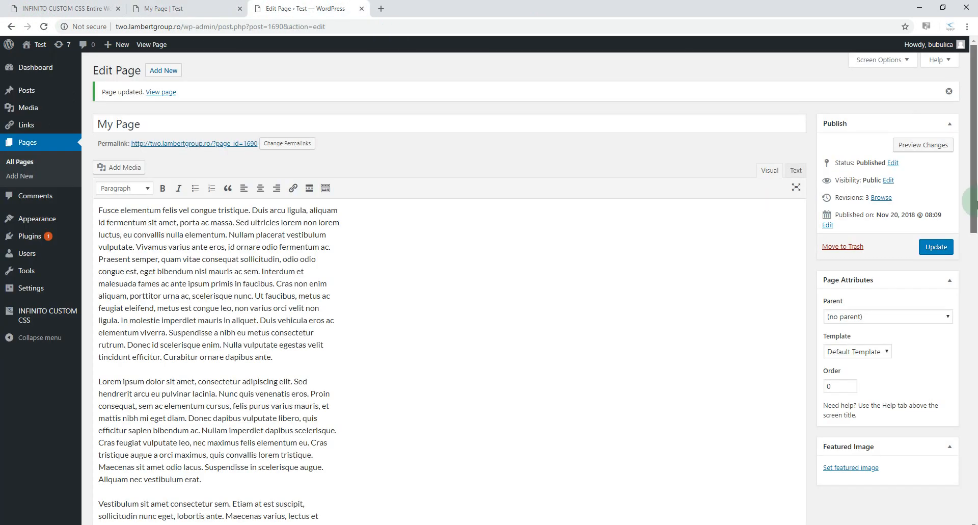
scroll(163, 436, down, 10)
drag(224, 406, 21, 367)
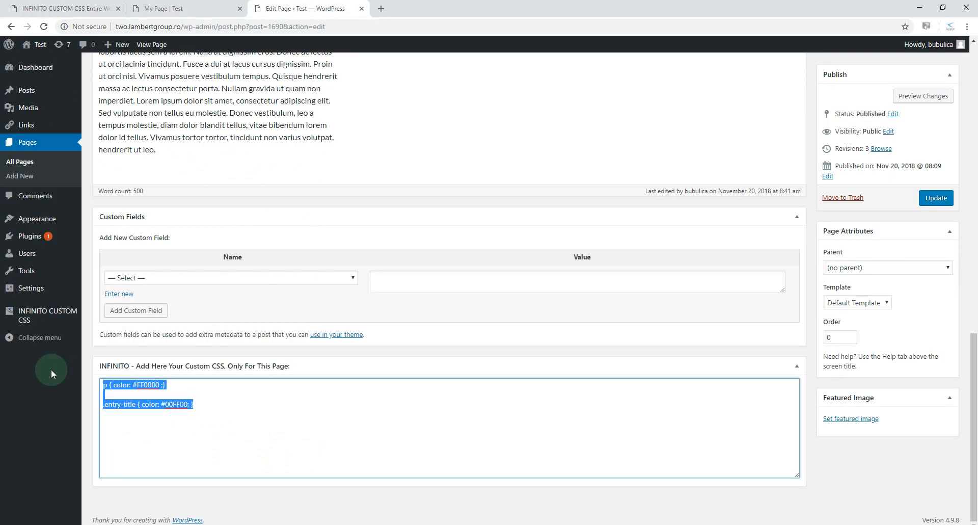
click(223, 397)
- Compare the heading and paragraph colours on the home and Multimedia Carousel pages with those on My Page
click(201, 9)
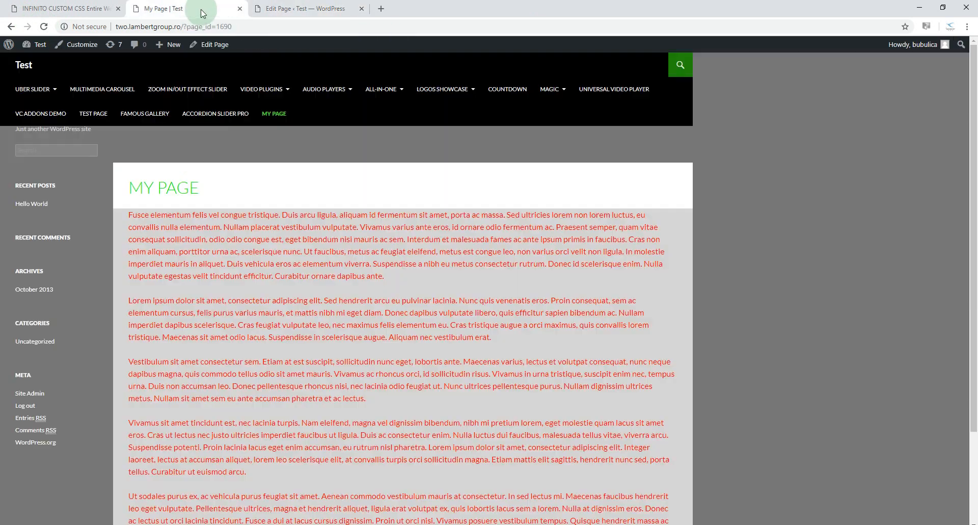
click(24, 64)
click(102, 89)
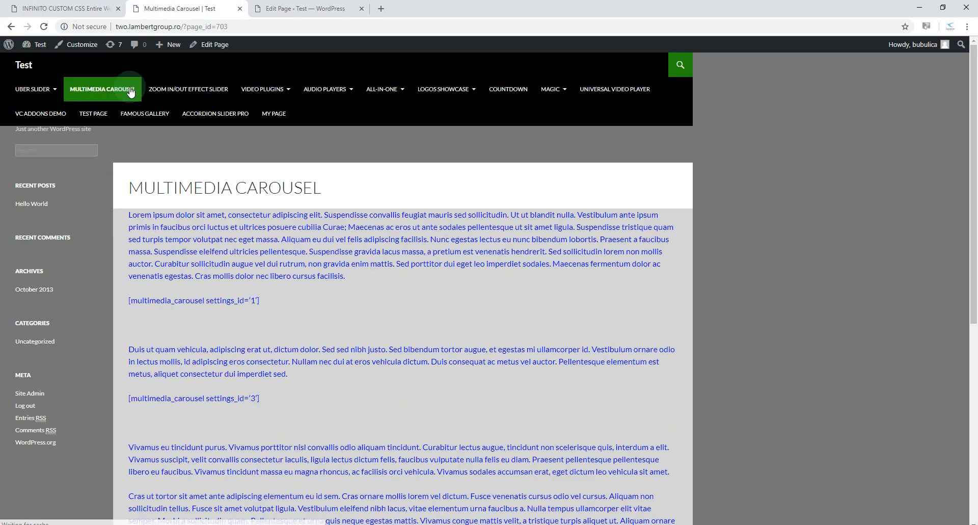
click(274, 113)
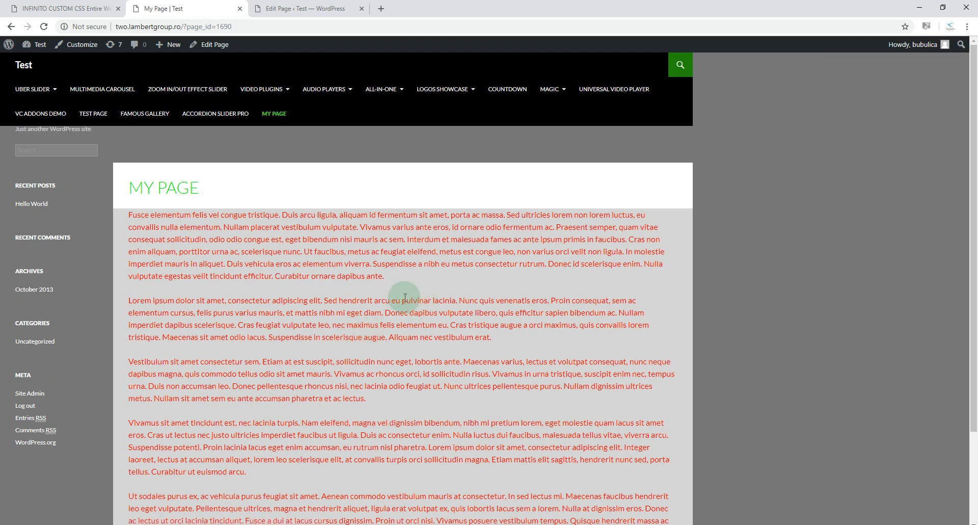
drag(405, 297, 372, 317)
click(373, 322)
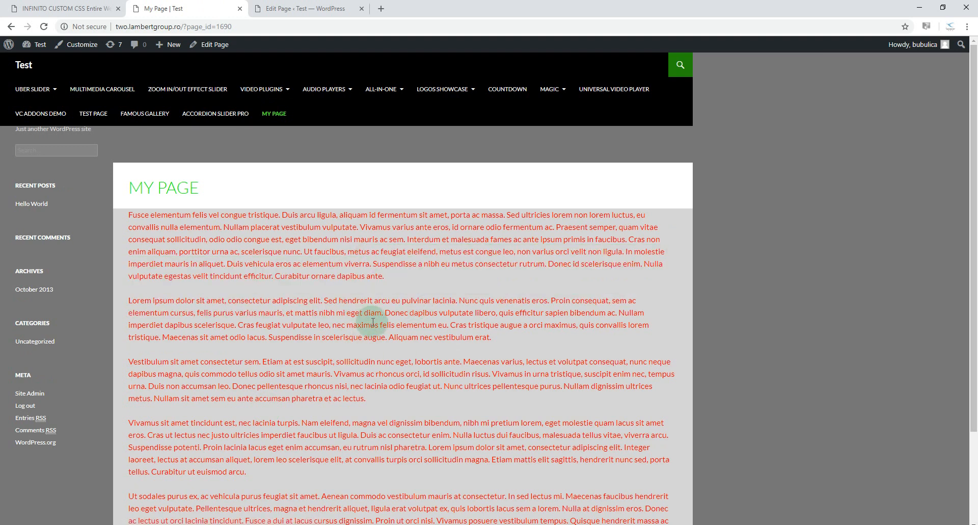